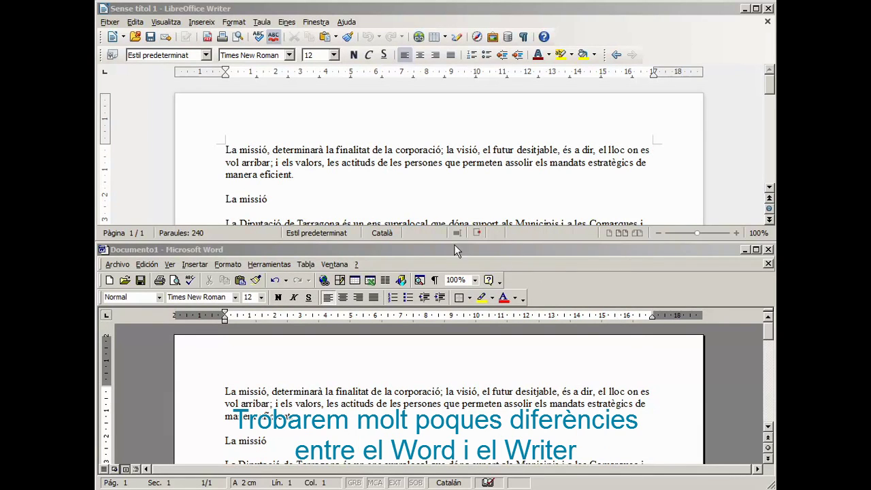
Step: Compare the available font lists in Writer and Word
{"action": "left_click", "coordinate": [418, 252]}
{"action": "left_click", "coordinate": [389, 13]}
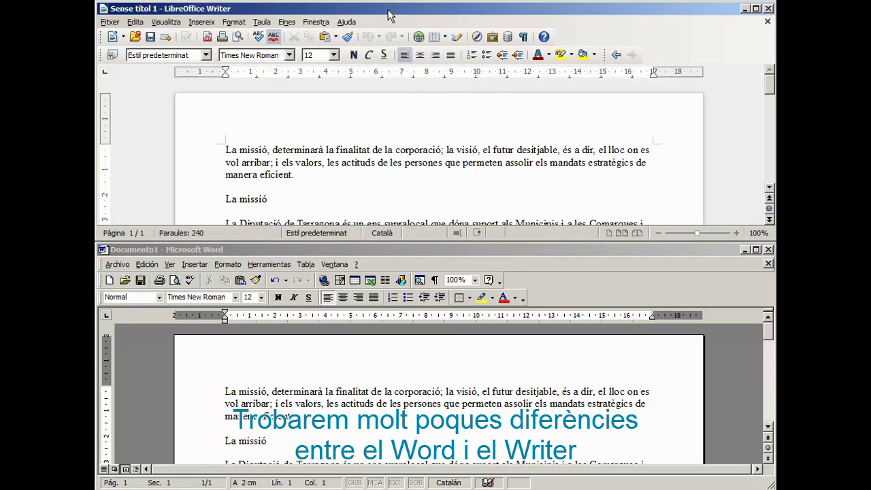
{"action": "left_click", "coordinate": [348, 250]}
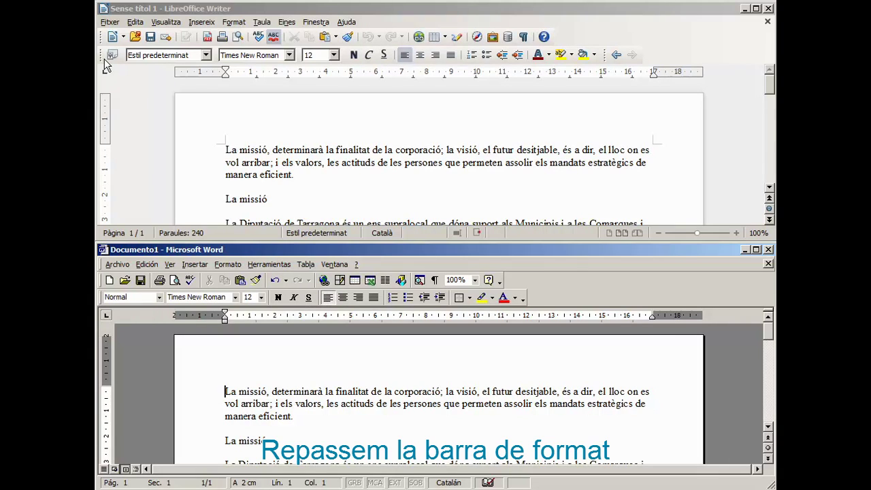
{"action": "left_click", "coordinate": [289, 55]}
{"action": "left_click", "coordinate": [288, 55]}
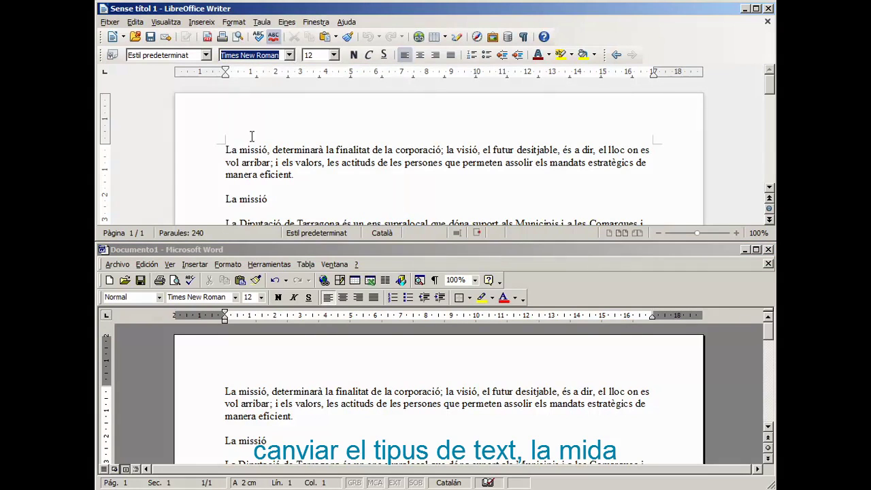
{"action": "left_click", "coordinate": [235, 297]}
{"action": "left_click", "coordinate": [234, 297]}
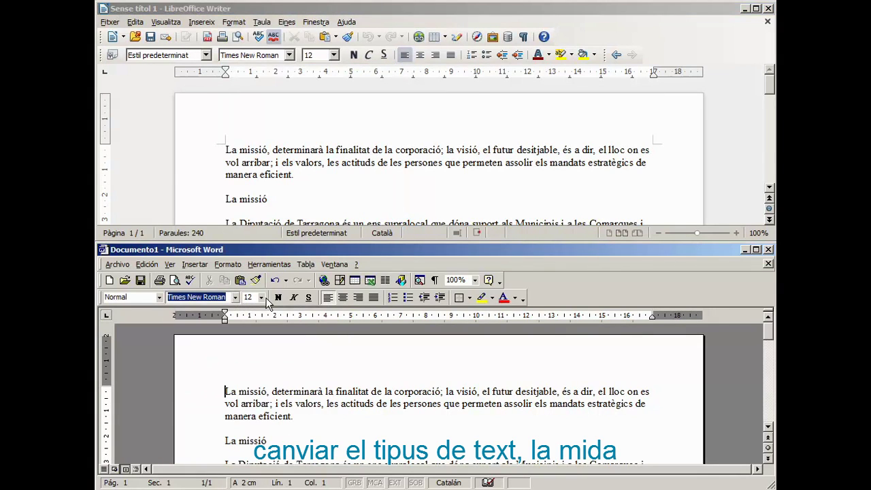
Step: Compare the font size choices in Word and Writer, then return to the Writer text after La missió
{"action": "left_click", "coordinate": [261, 297]}
{"action": "left_click", "coordinate": [334, 55]}
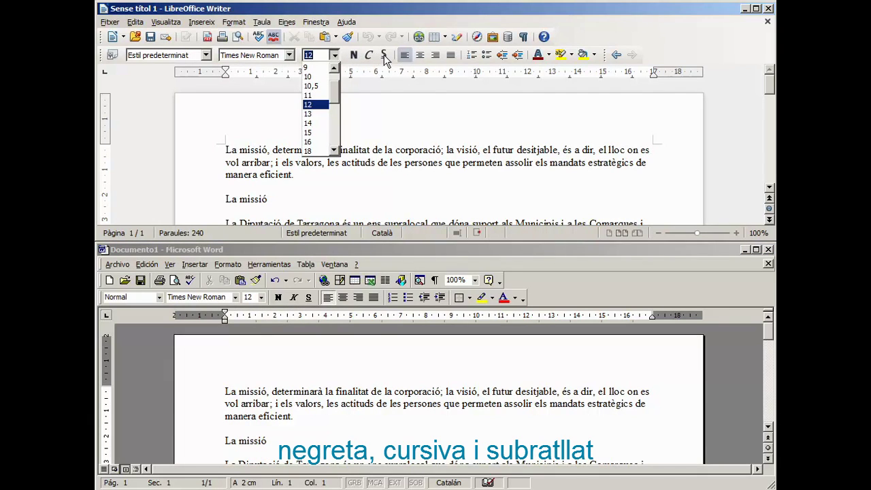
{"action": "left_click", "coordinate": [314, 304]}
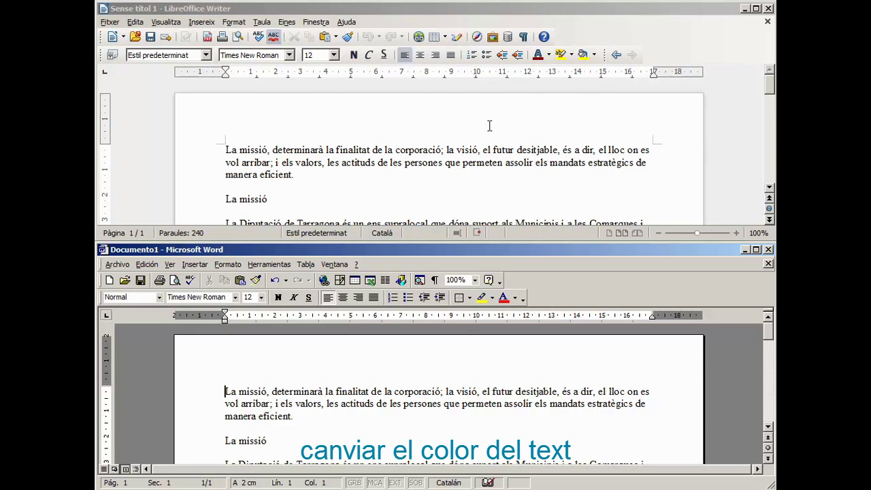
{"action": "left_click", "coordinate": [459, 198]}
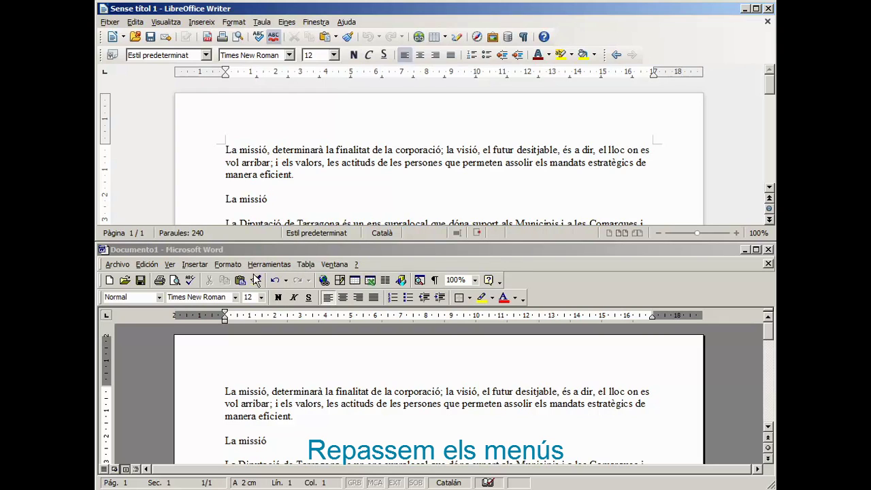
Step: Compare the Help menus of Word and Writer
{"action": "left_click", "coordinate": [355, 266]}
{"action": "left_click", "coordinate": [356, 265]}
{"action": "left_click", "coordinate": [355, 266]}
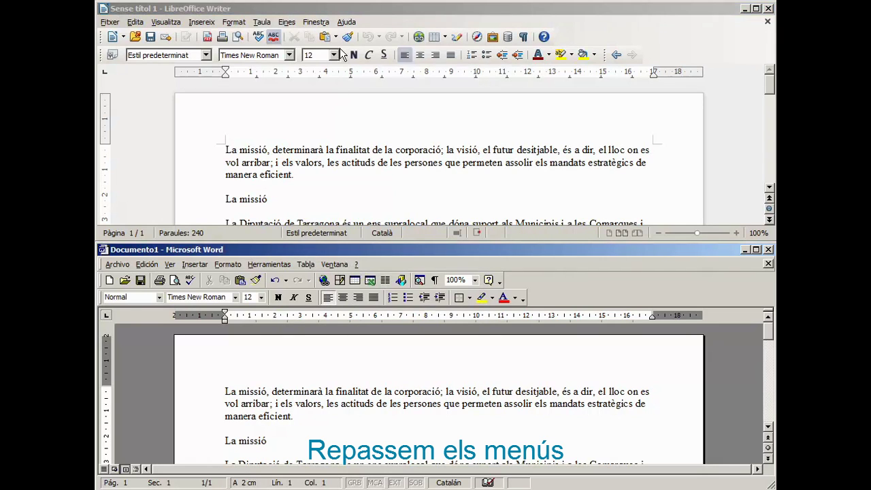
{"action": "left_click", "coordinate": [347, 22]}
{"action": "left_click", "coordinate": [349, 22]}
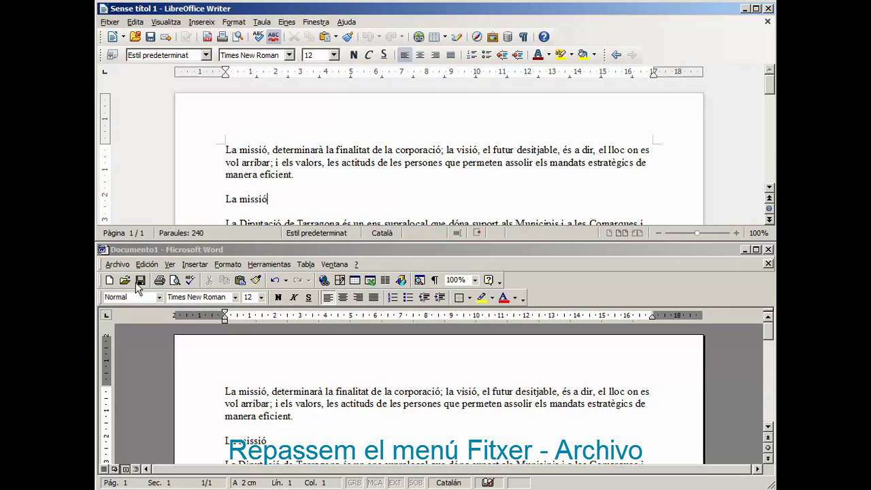
Step: Compare Word's Archivo menu with Writer's file menu
{"action": "left_click", "coordinate": [117, 265]}
{"action": "left_click", "coordinate": [117, 265]}
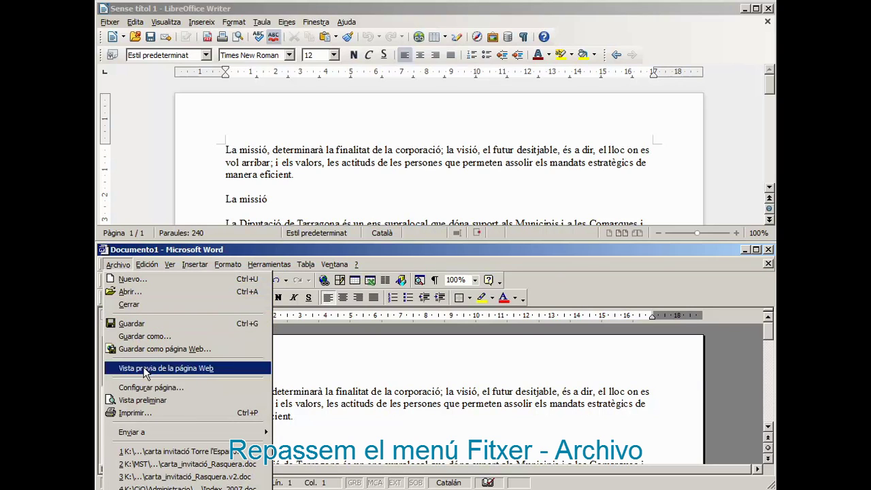
{"action": "left_click", "coordinate": [109, 22]}
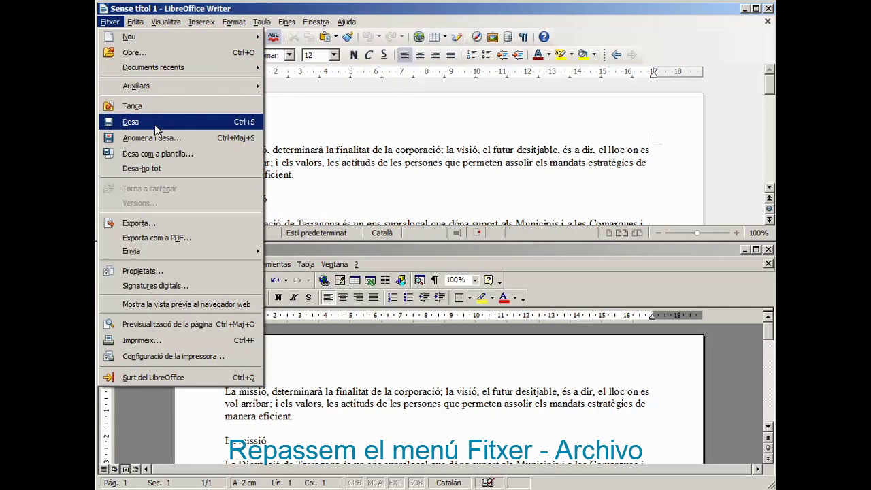
{"action": "left_click", "coordinate": [116, 20]}
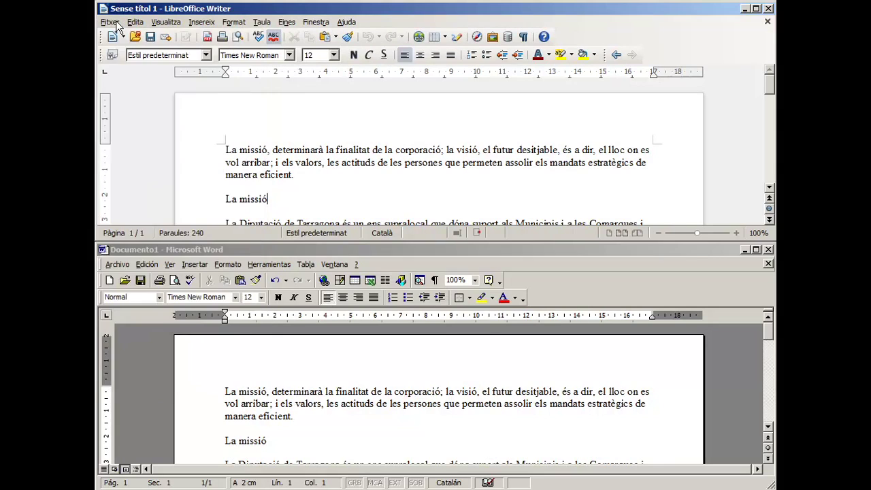
Step: Look for page setup in Word's Archivo menu
{"action": "left_click", "coordinate": [120, 265]}
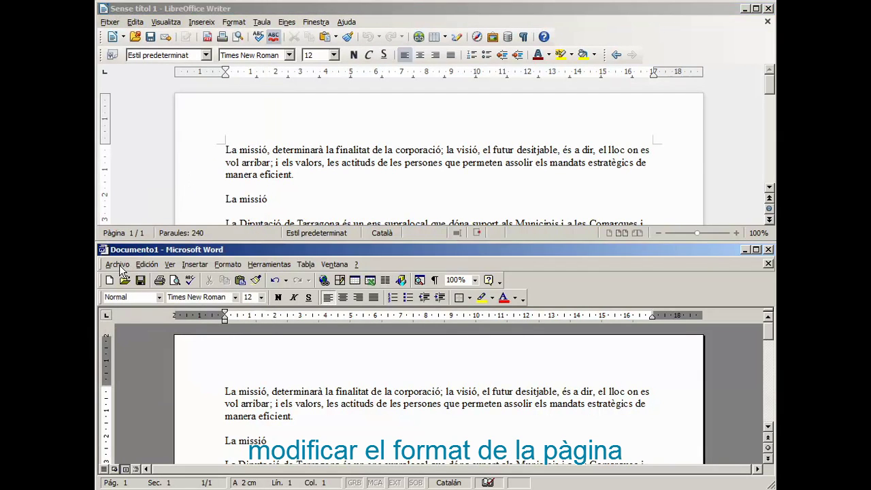
{"action": "left_click", "coordinate": [119, 264]}
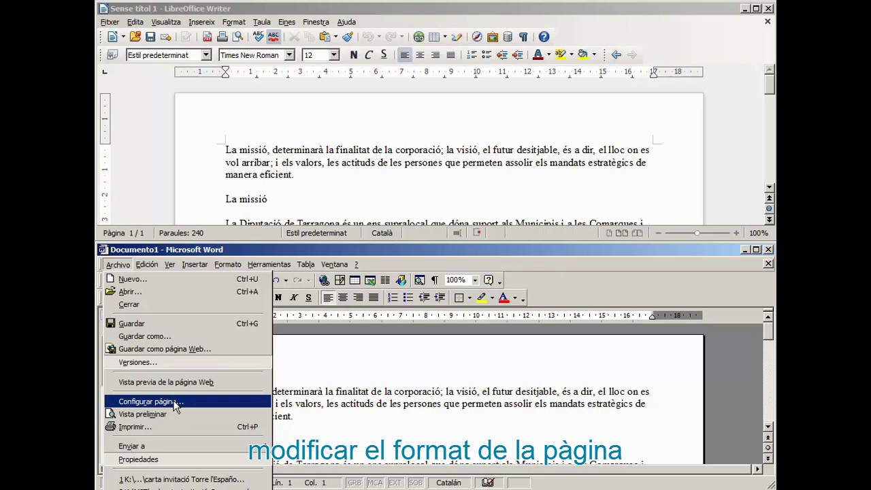
{"action": "left_click", "coordinate": [261, 151]}
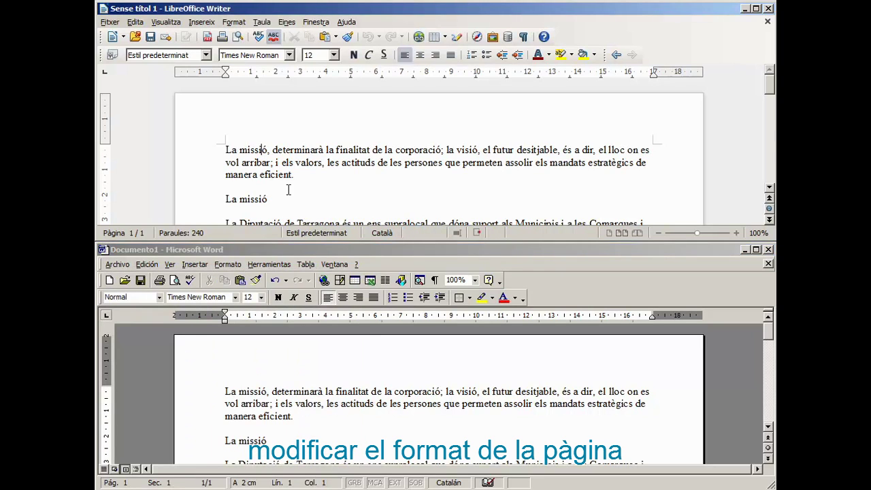
Step: Open Writer's page style settings via Format > Pàgina, close them, and reopen them
{"action": "left_click", "coordinate": [238, 22]}
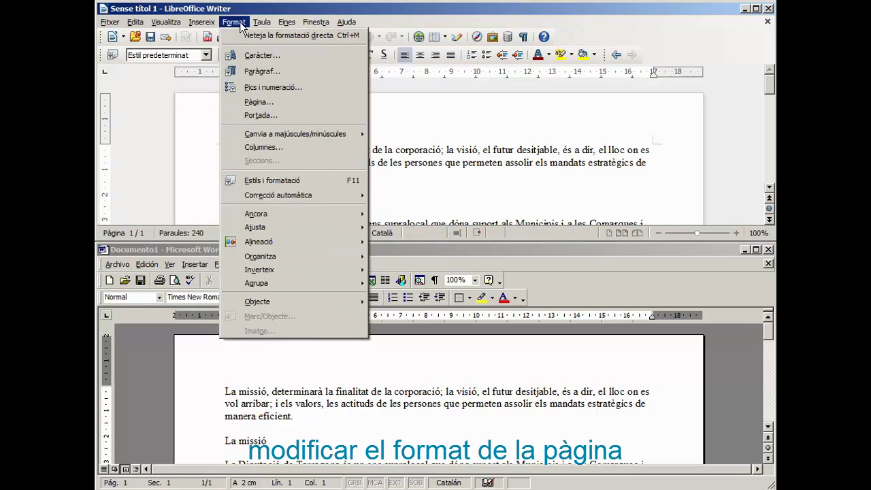
{"action": "left_click", "coordinate": [253, 101]}
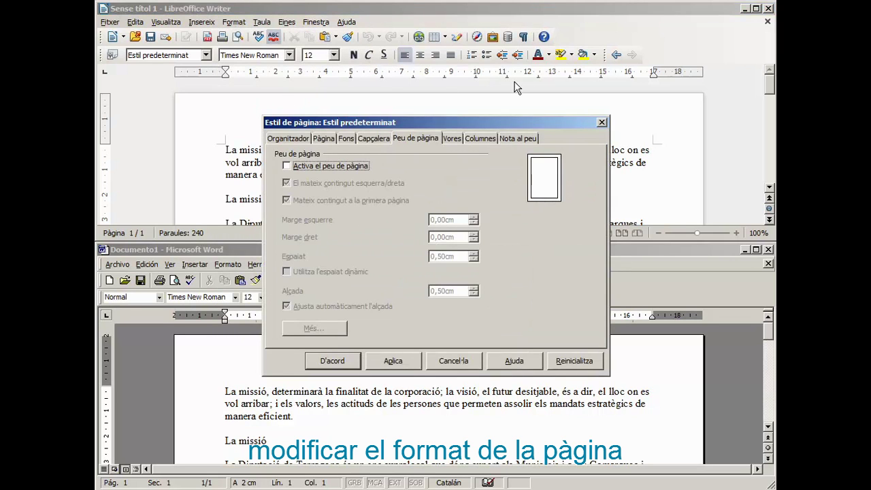
{"action": "left_click", "coordinate": [601, 123]}
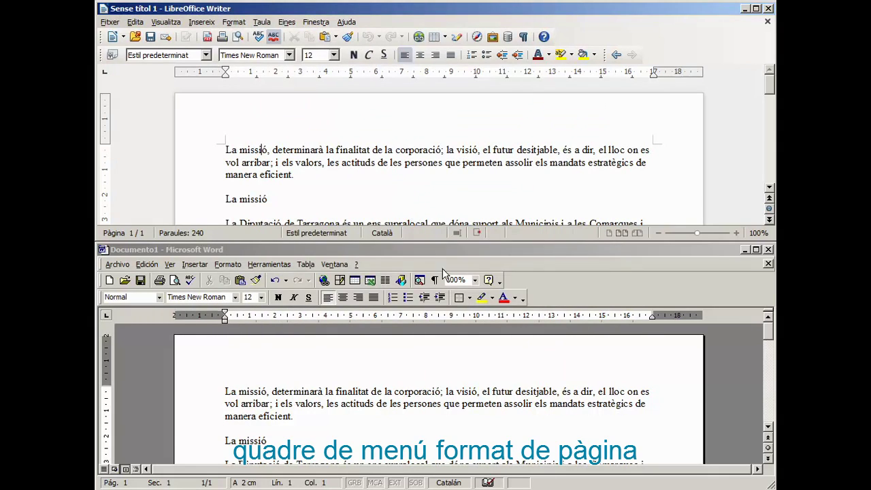
{"action": "left_click", "coordinate": [234, 22]}
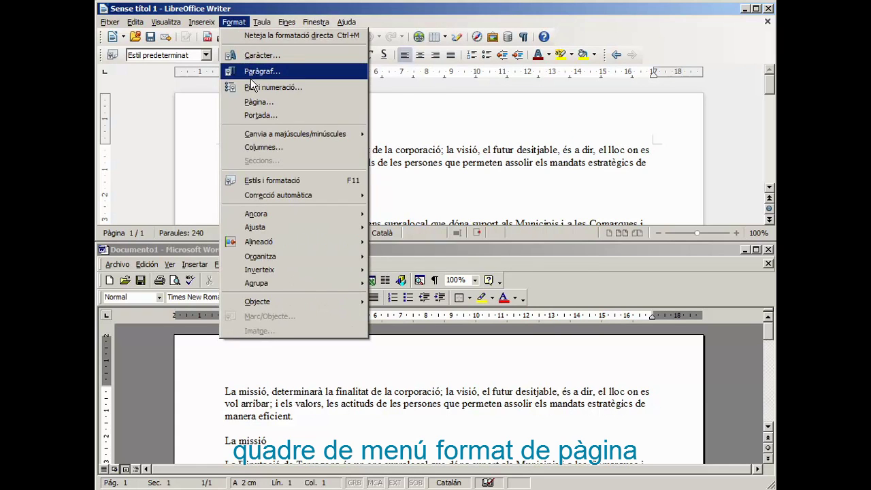
{"action": "left_click", "coordinate": [259, 102]}
Step: Show Writer's Pàgina tab with paper format and margins, moving the dialog up clear of Word
{"action": "left_click", "coordinate": [286, 138]}
{"action": "left_click", "coordinate": [323, 139]}
{"action": "left_click_drag", "start_coordinate": [339, 126], "coordinate": [333, 65]}
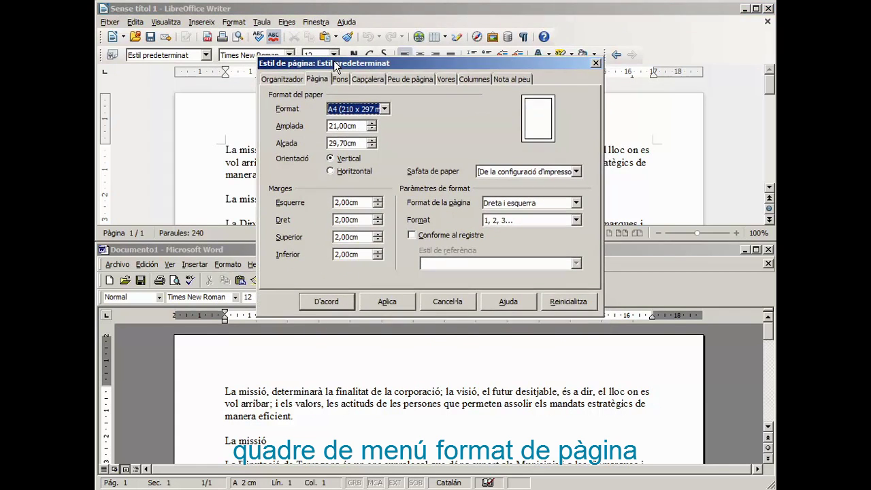
Step: Open Word's Configurar página beside Writer's, showing A4 paper, 21 × 29,7 cm, portrait
{"action": "left_click", "coordinate": [121, 308]}
{"action": "left_click", "coordinate": [114, 264]}
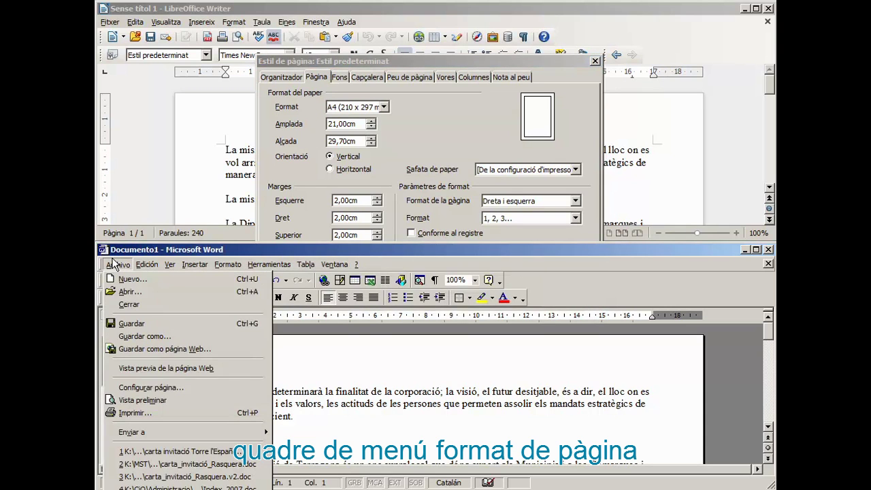
{"action": "left_click", "coordinate": [151, 388]}
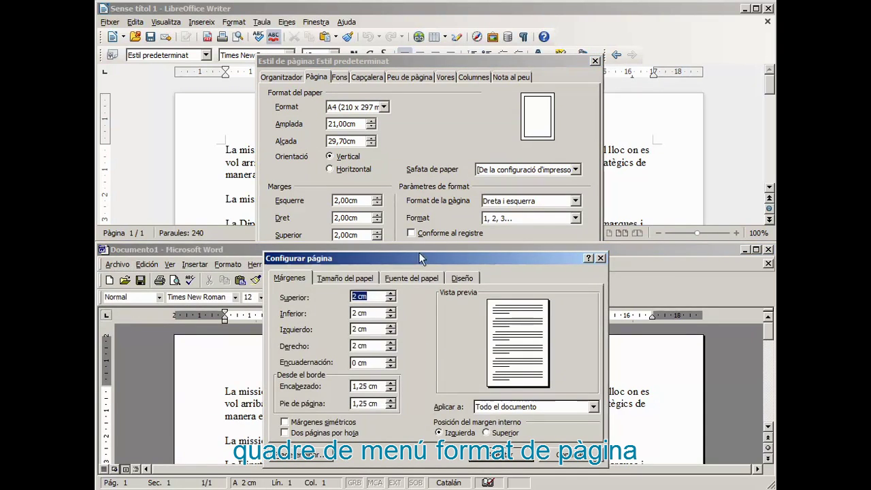
{"action": "left_click_drag", "start_coordinate": [419, 252], "coordinate": [547, 237]}
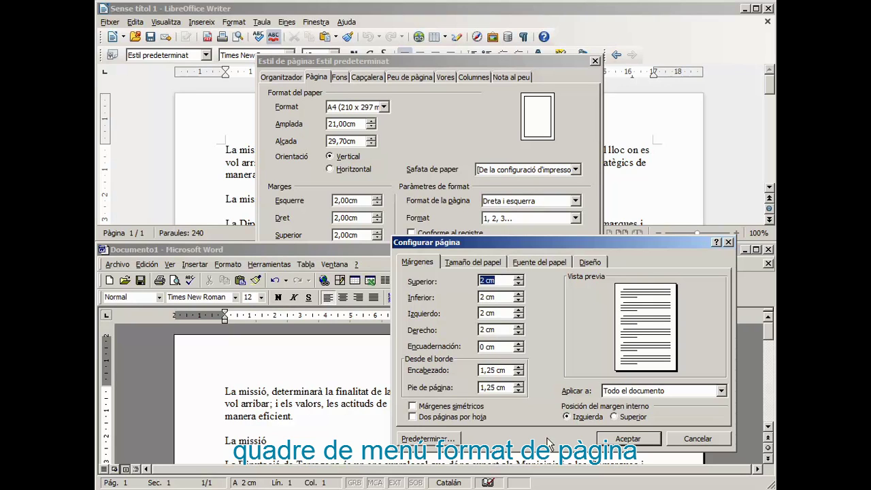
{"action": "left_click", "coordinate": [473, 263]}
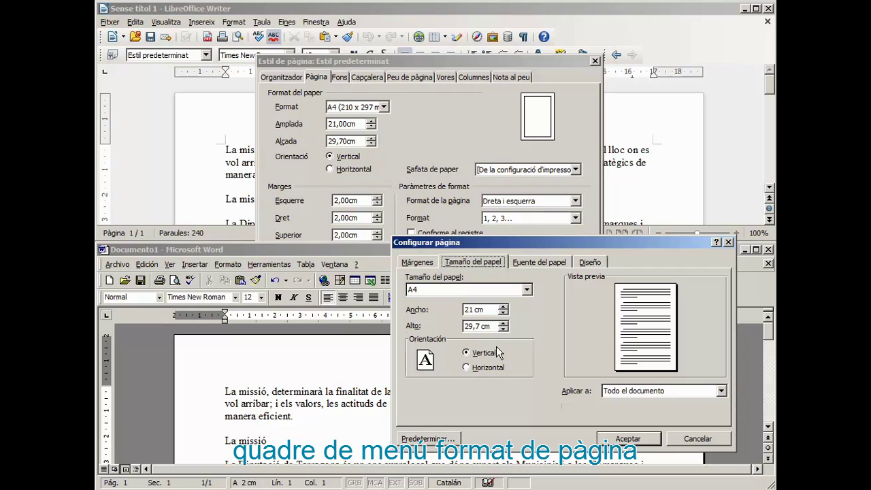
Step: Close Word's page setup and confirm Writer's page style dialog with D'acord
{"action": "left_click", "coordinate": [623, 437]}
{"action": "left_click", "coordinate": [477, 184]}
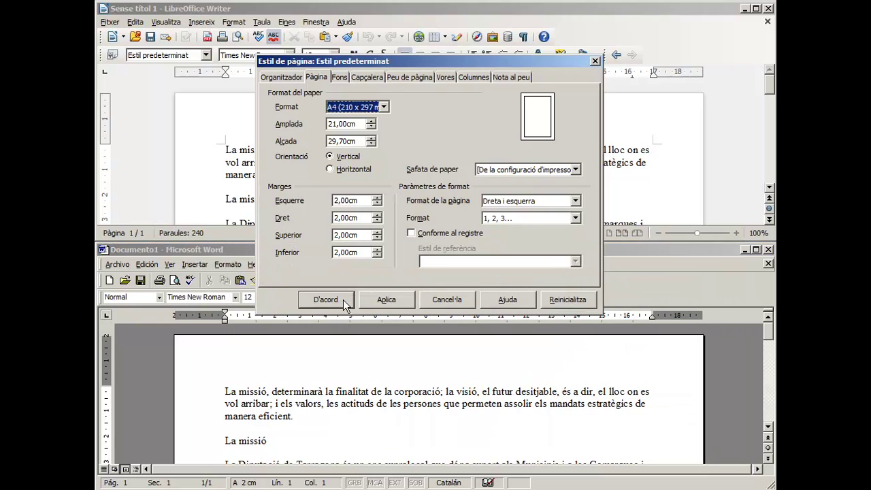
{"action": "left_click", "coordinate": [343, 300]}
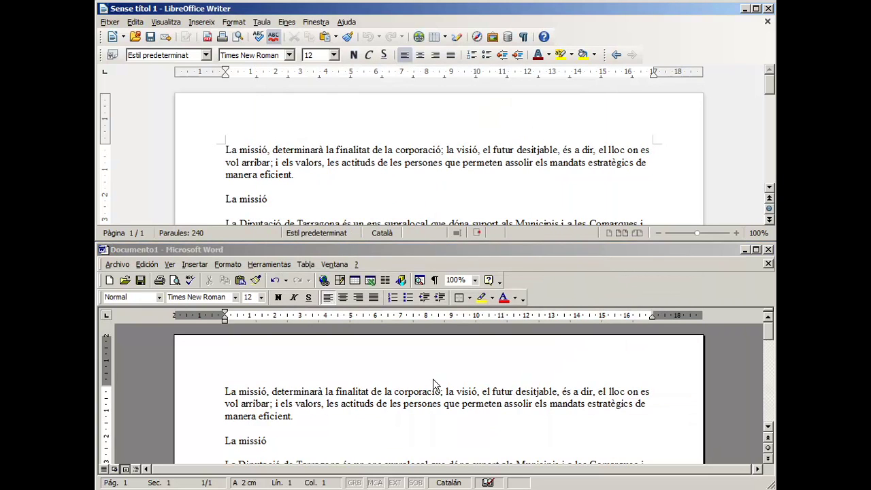
Step: Browse the Word and Writer menu bars, then return to the Word window
{"action": "left_click", "coordinate": [118, 266]}
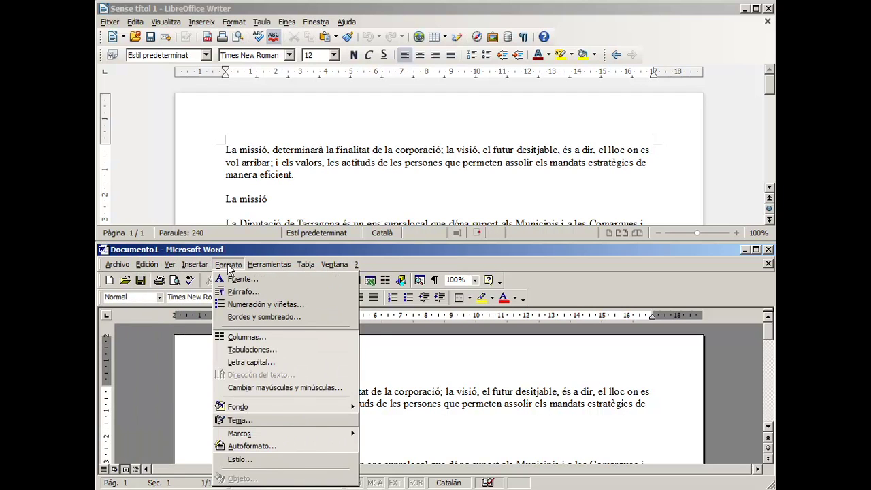
{"action": "key", "text": "Escape"}
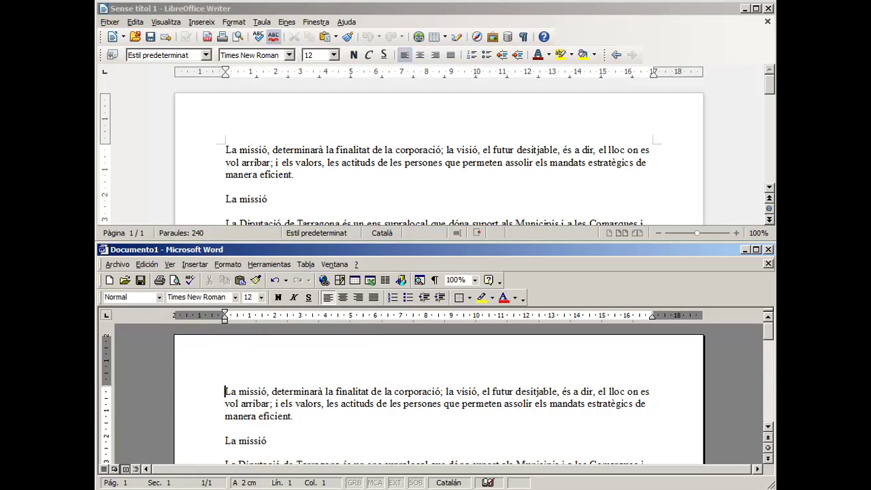
{"action": "left_click", "coordinate": [110, 22]}
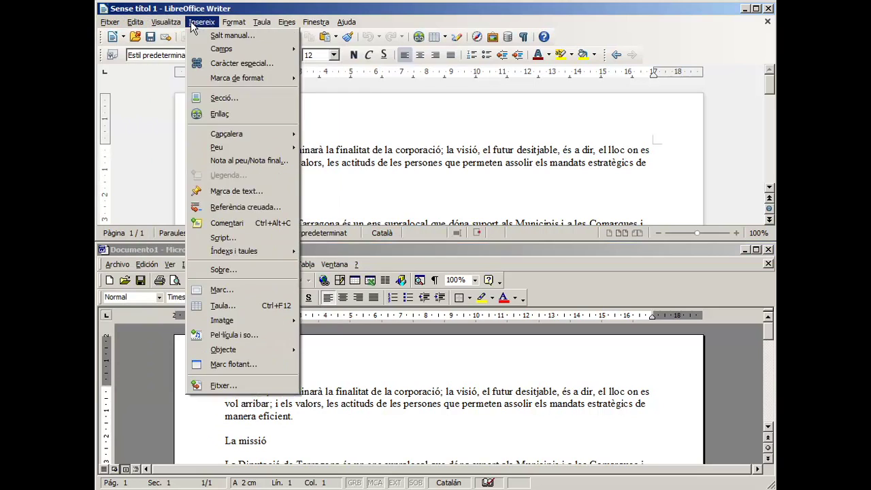
{"action": "left_click", "coordinate": [322, 24]}
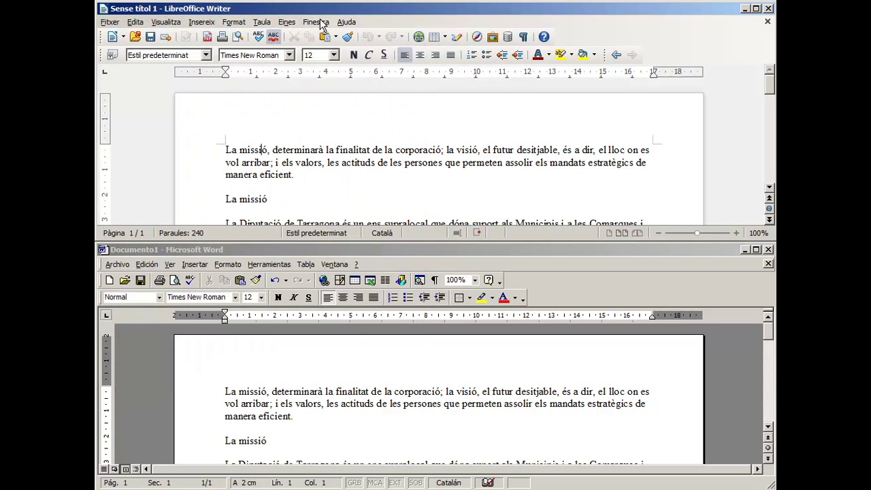
{"action": "left_click", "coordinate": [410, 361]}
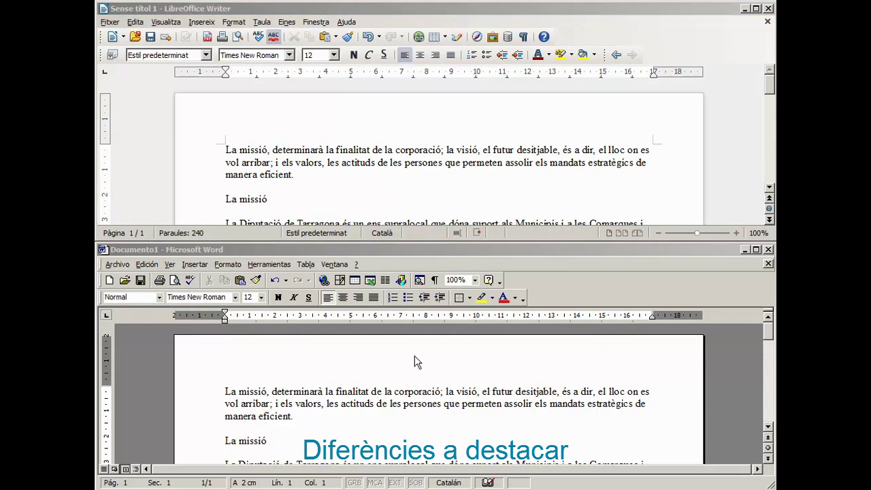
{"action": "left_click", "coordinate": [225, 393]}
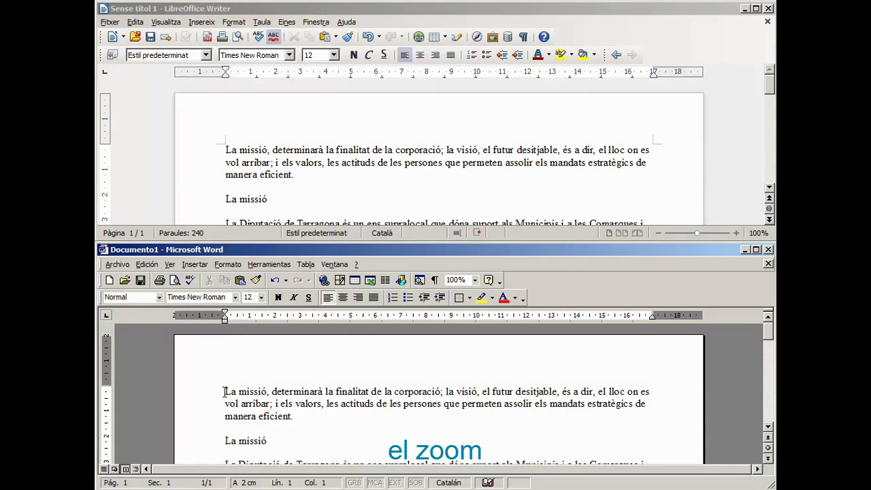
{"action": "left_click", "coordinate": [475, 281]}
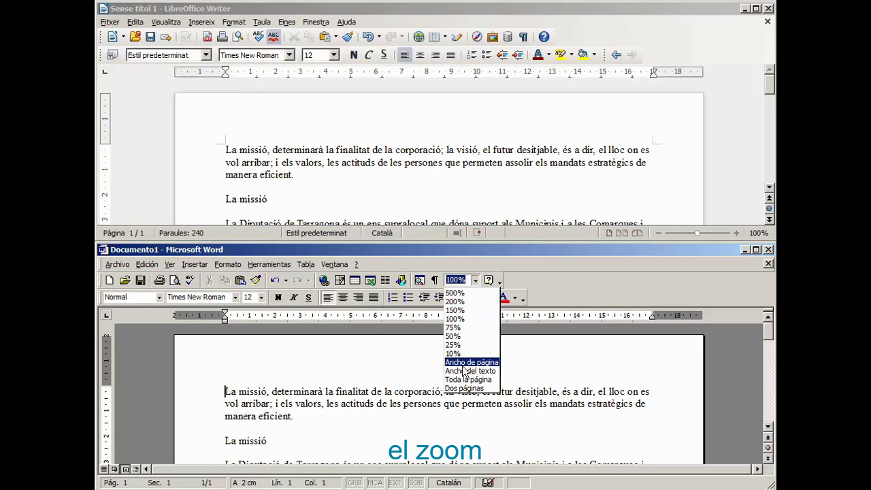
{"action": "left_click", "coordinate": [474, 280]}
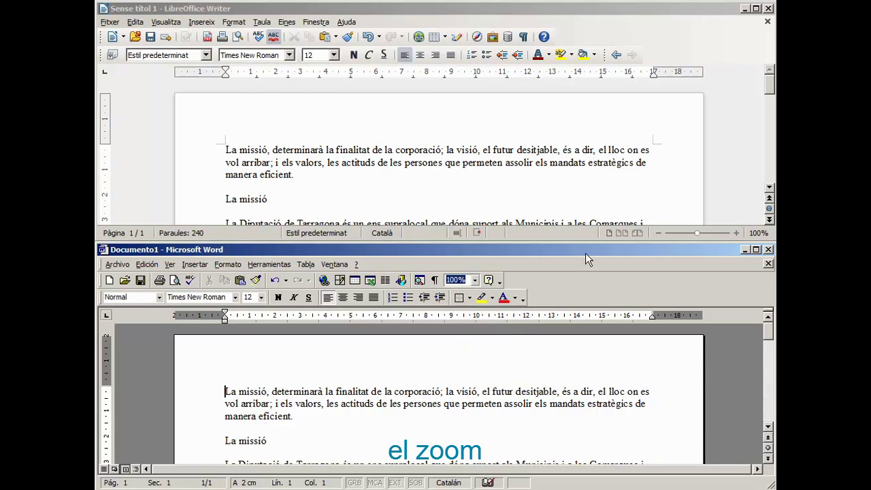
{"action": "left_click", "coordinate": [656, 232]}
{"action": "left_click", "coordinate": [736, 233]}
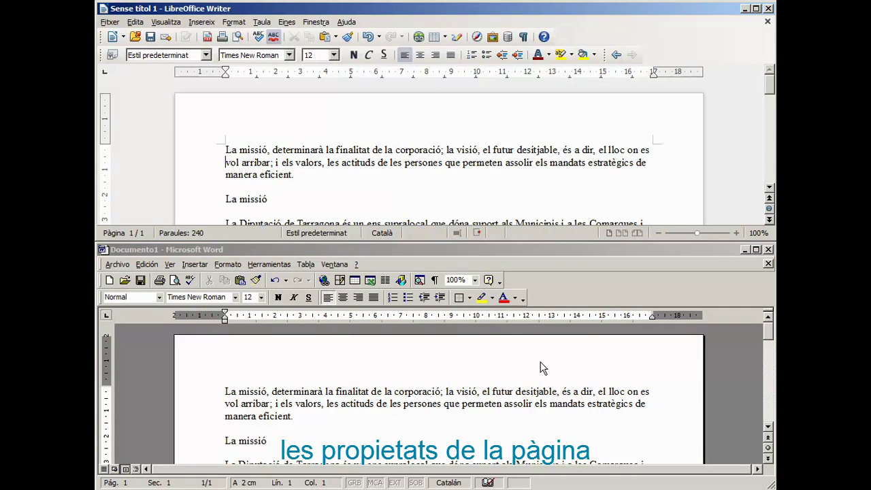
{"action": "left_click", "coordinate": [321, 397]}
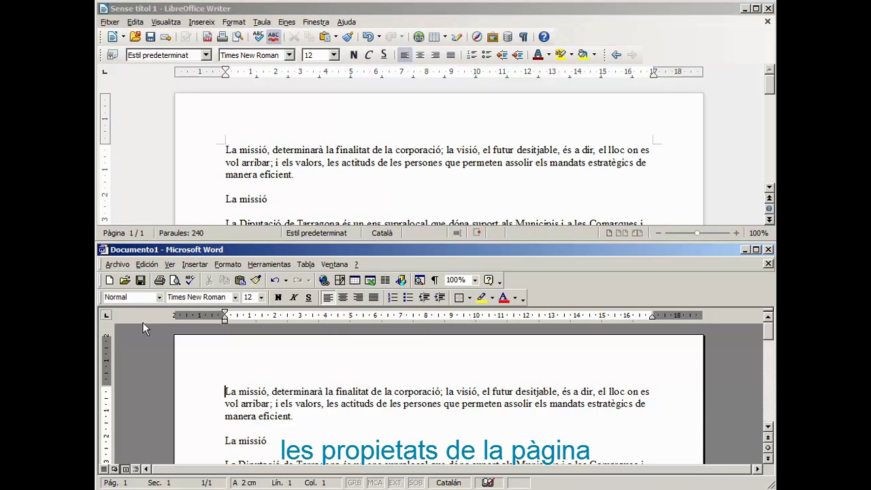
{"action": "left_click", "coordinate": [118, 266]}
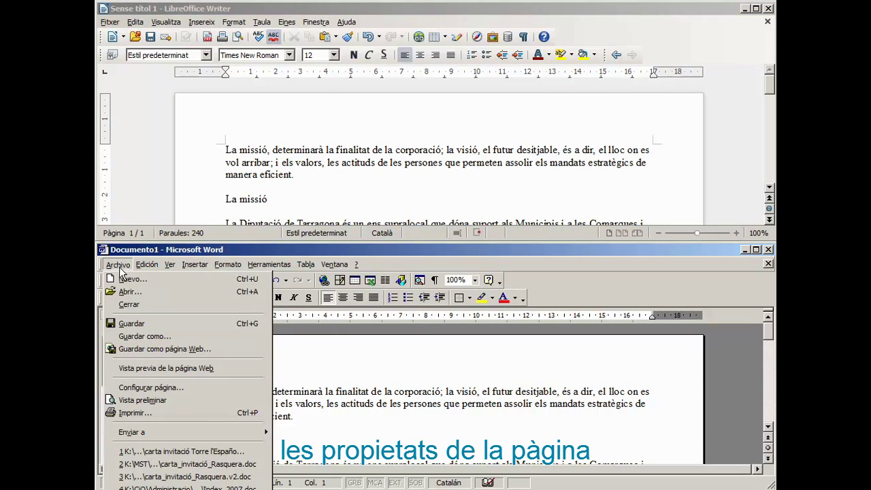
{"action": "left_click", "coordinate": [148, 388]}
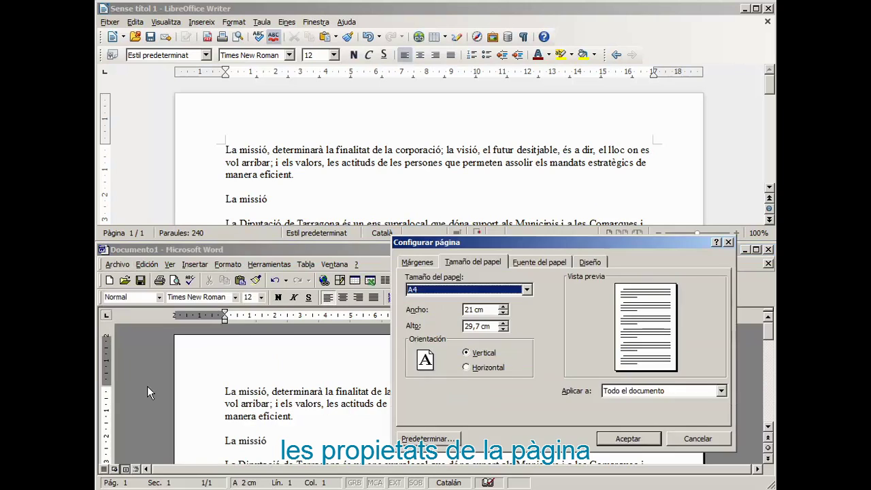
{"action": "left_click", "coordinate": [266, 23]}
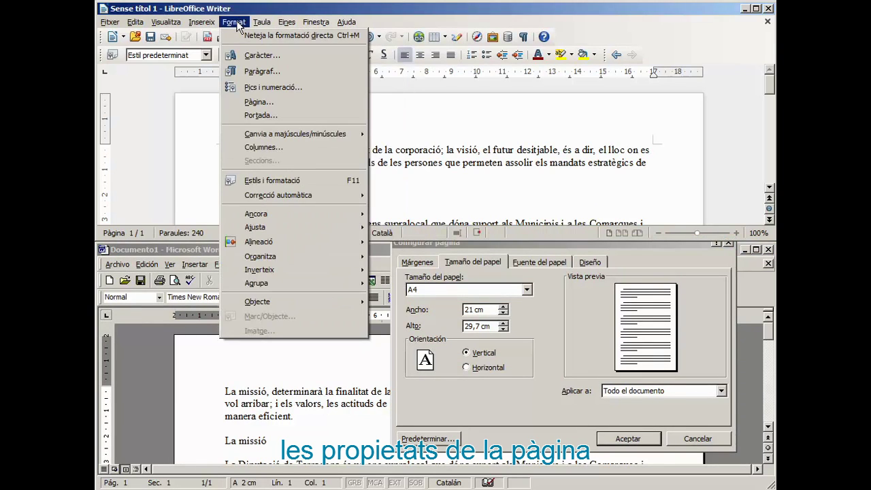
{"action": "left_click", "coordinate": [255, 103]}
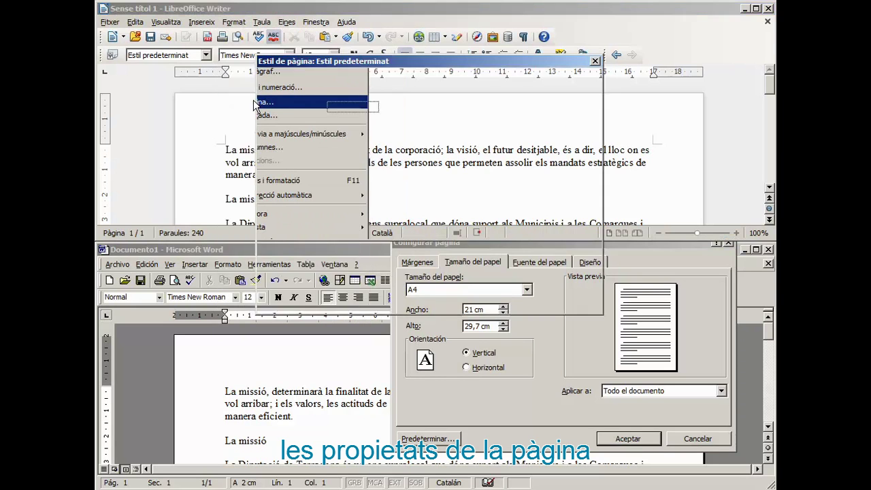
{"action": "left_click", "coordinate": [514, 397]}
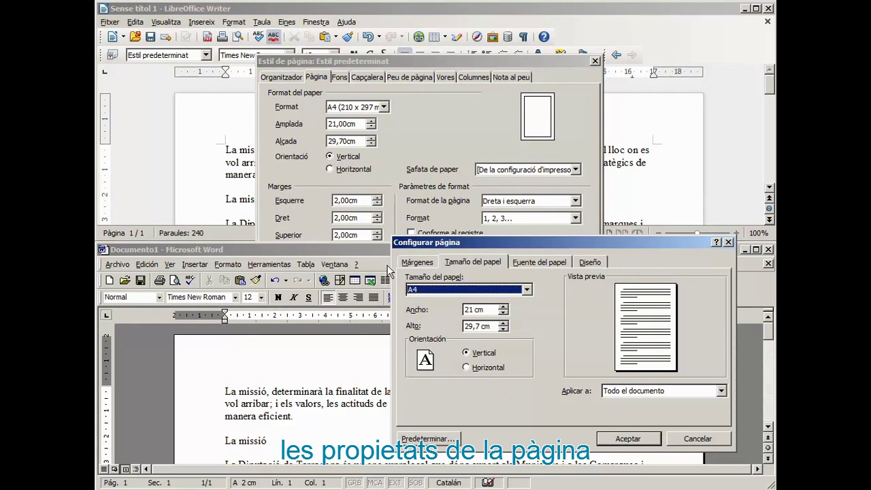
{"action": "left_click", "coordinate": [416, 264]}
{"action": "left_click", "coordinate": [521, 109]}
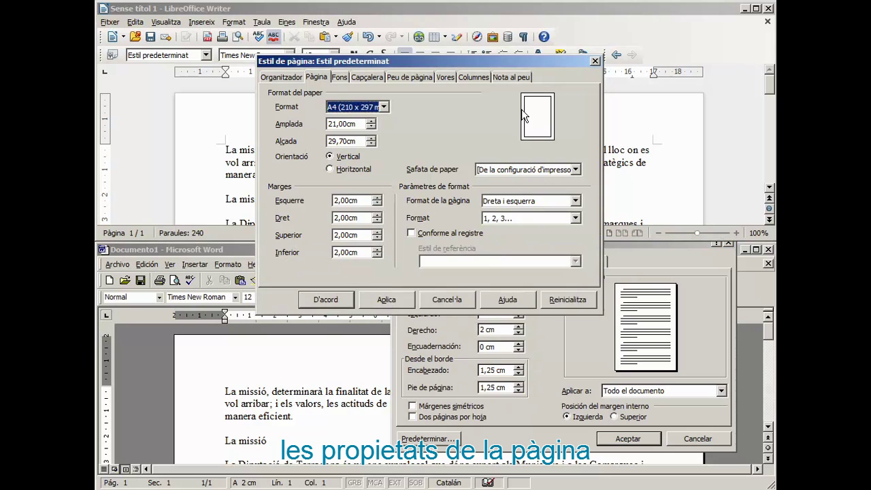
{"action": "key", "text": "Escape"}
{"action": "left_click", "coordinate": [628, 438]}
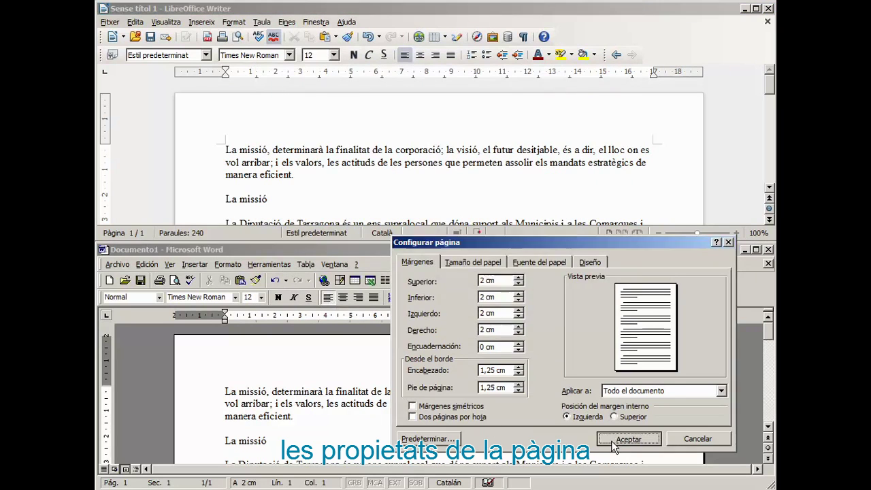
{"action": "left_click", "coordinate": [341, 186]}
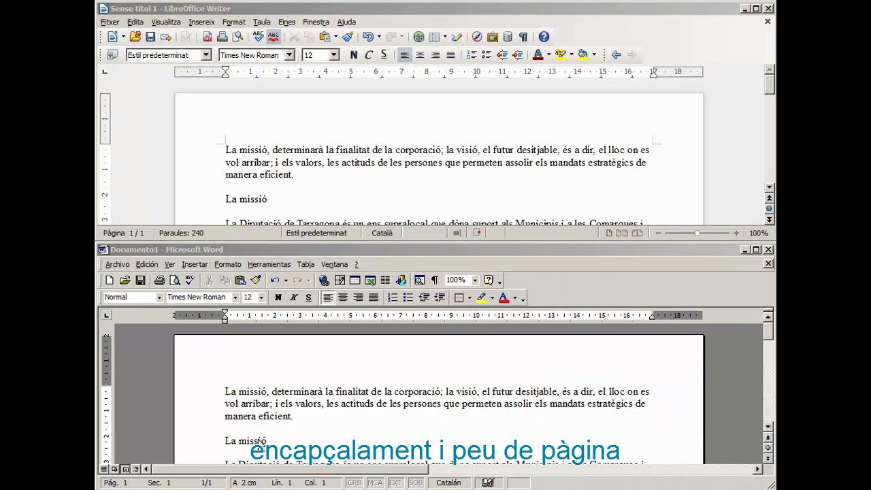
{"action": "left_click", "coordinate": [169, 265]}
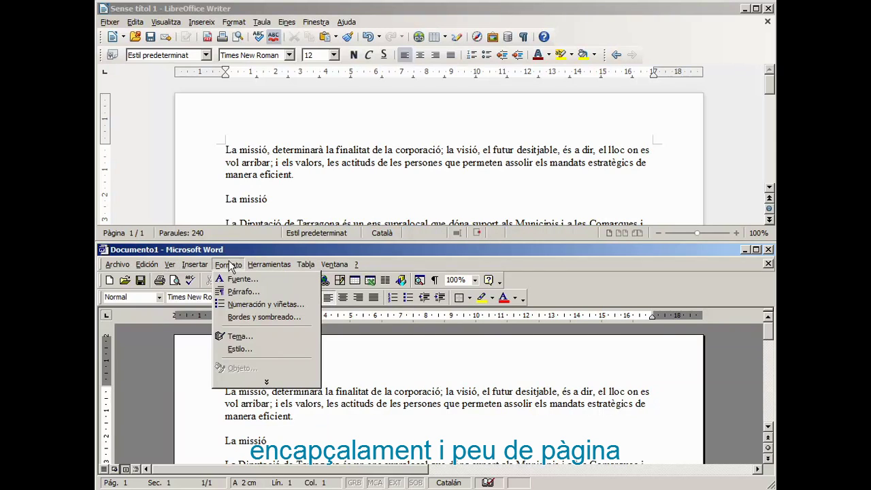
{"action": "left_click", "coordinate": [284, 199]}
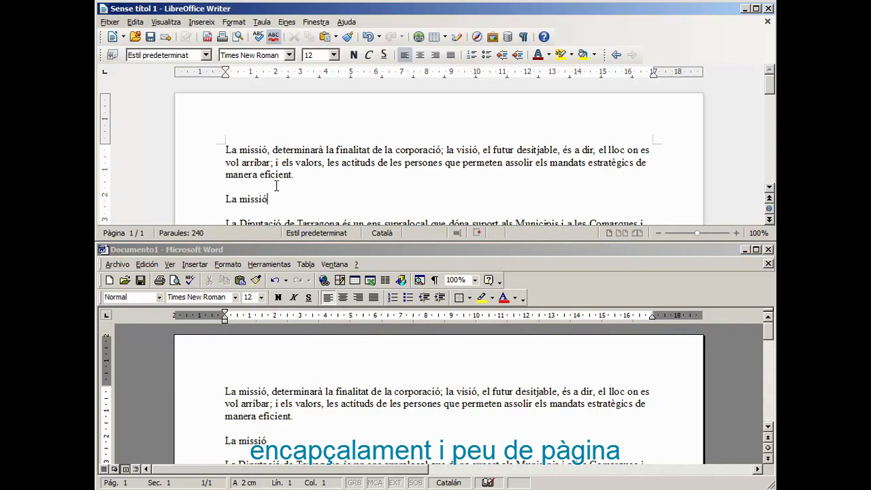
{"action": "left_click", "coordinate": [201, 23]}
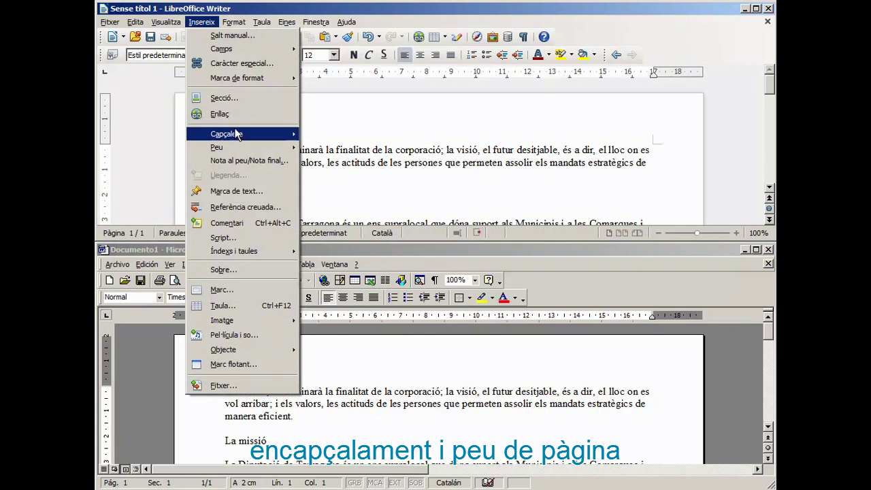
{"action": "mouse_move", "coordinate": [217, 147]}
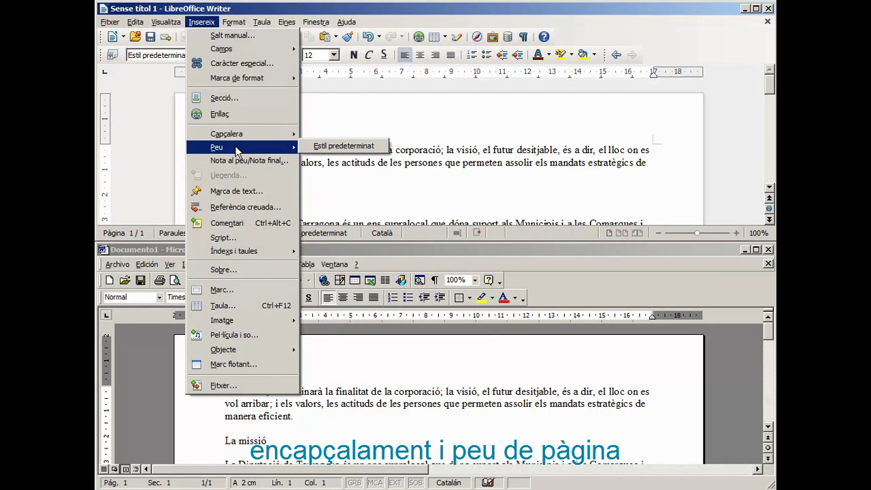
{"action": "left_click", "coordinate": [330, 182]}
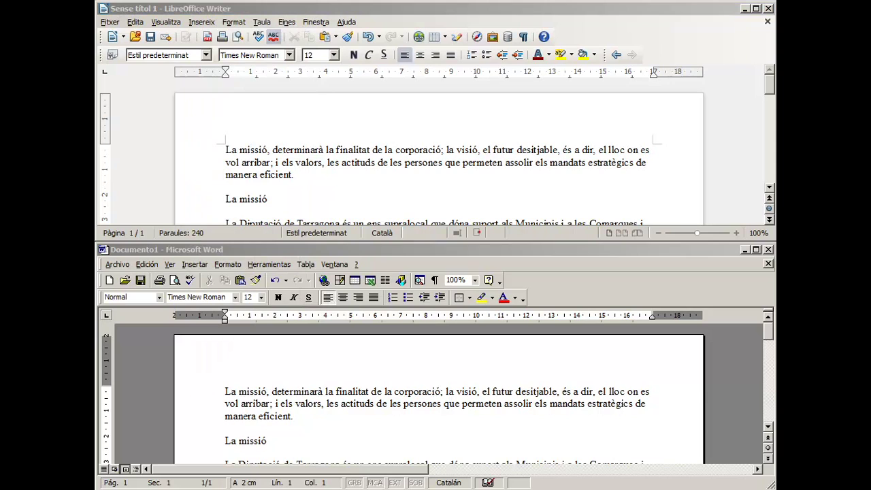